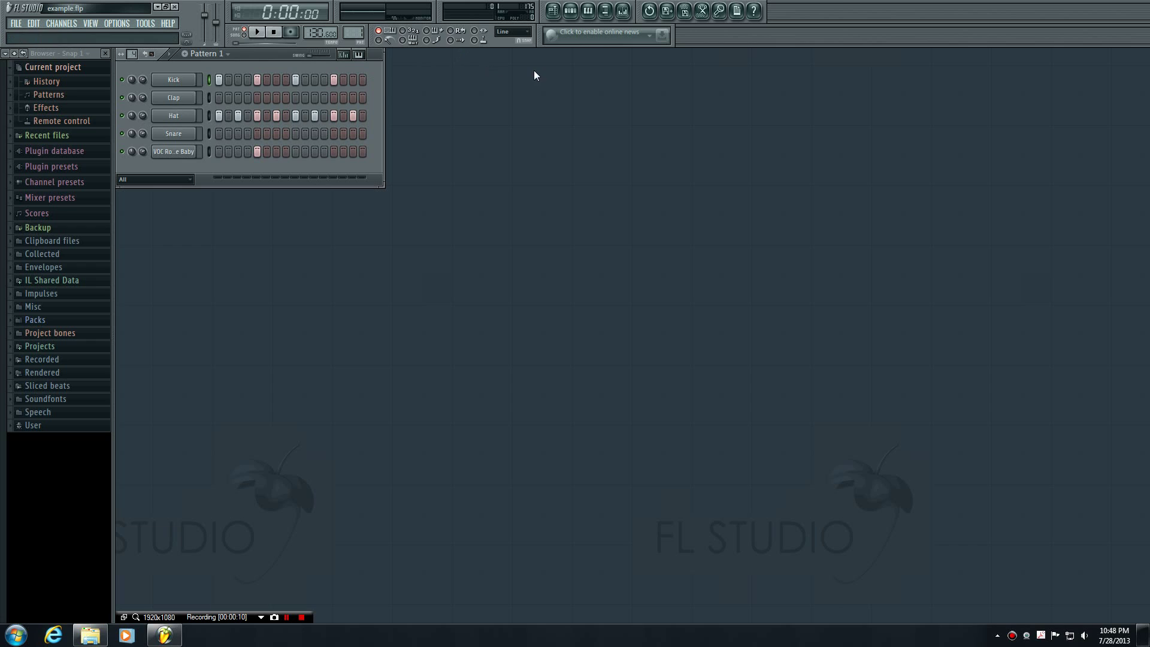
- Hide and reshow the step sequencer, and play Pattern 1 briefly before stopping playback
click(575, 17)
click(574, 16)
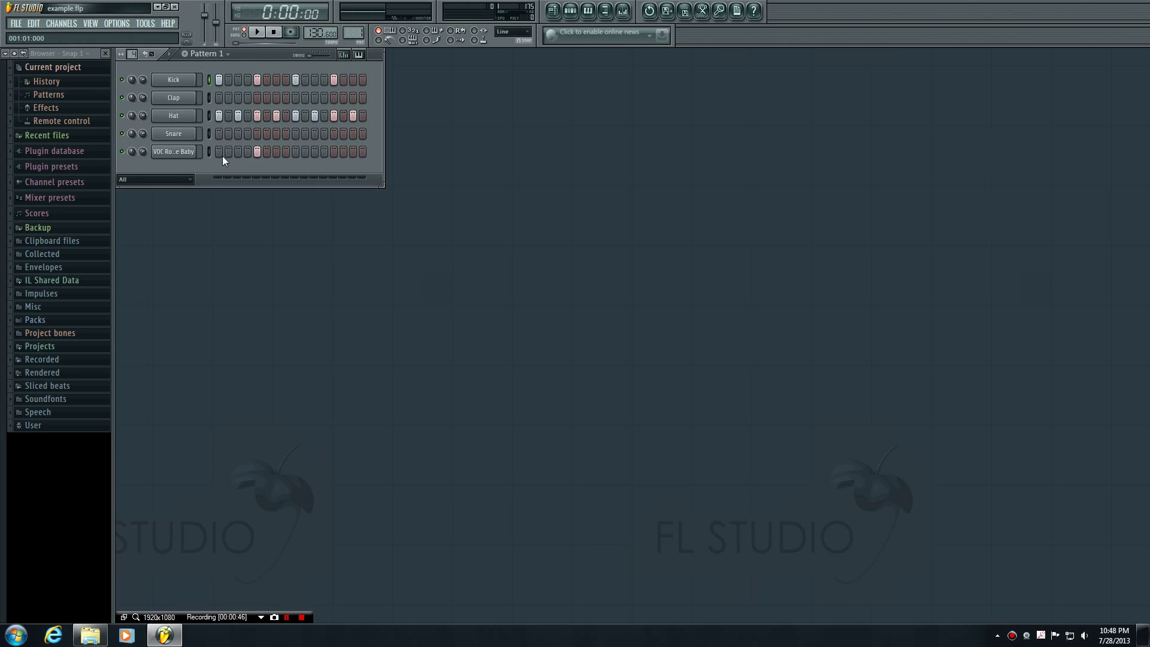
click(258, 32)
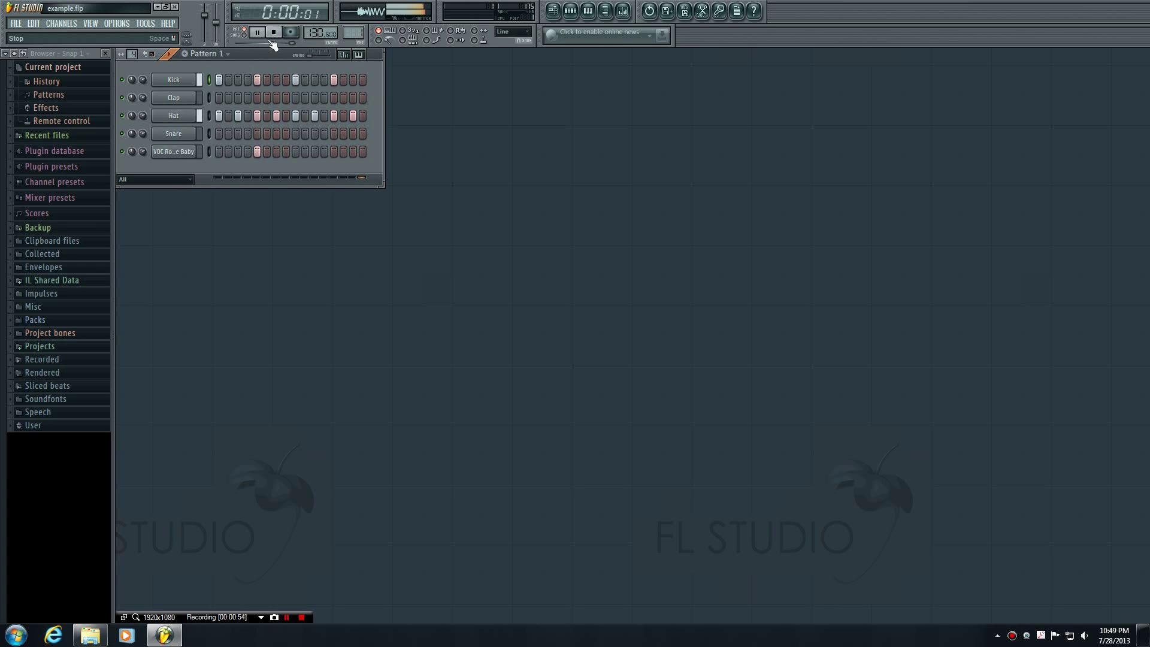
click(283, 34)
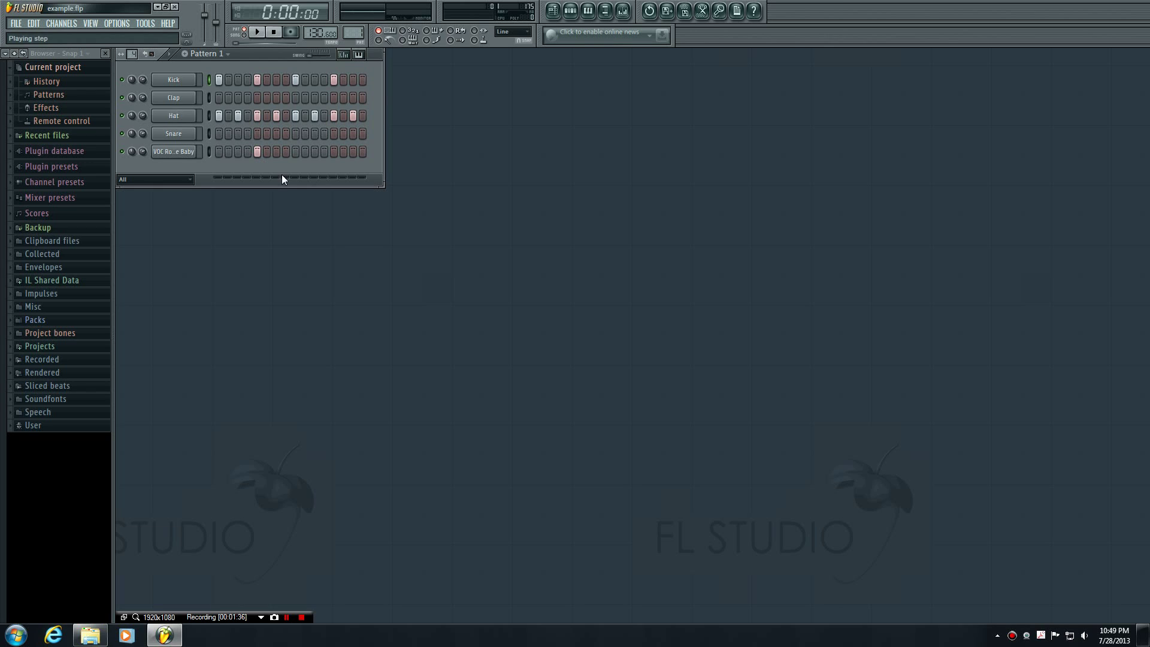
- Raise the project tempo and audition Pattern 1 at the faster speed
click(321, 33)
drag(321, 32, 321, 24)
drag(321, 25, 321, 24)
click(258, 33)
click(274, 34)
- Lower the tempo to 80 BPM while Pattern 1 plays, and stop playback
click(261, 34)
drag(315, 32, 316, 134)
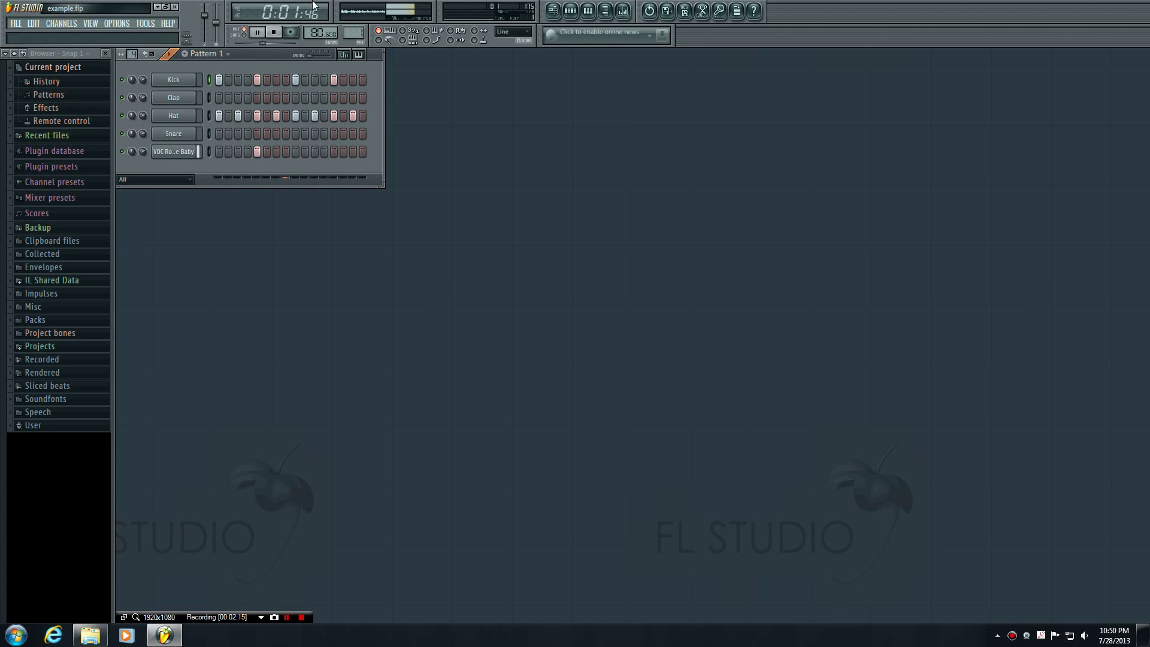
click(273, 31)
- Set the project tempo to 130 BPM and audition Pattern 1
mouse_move(327, 34)
mouse_down()
mouse_move(327, 11)
mouse_move(317, 33)
mouse_up()
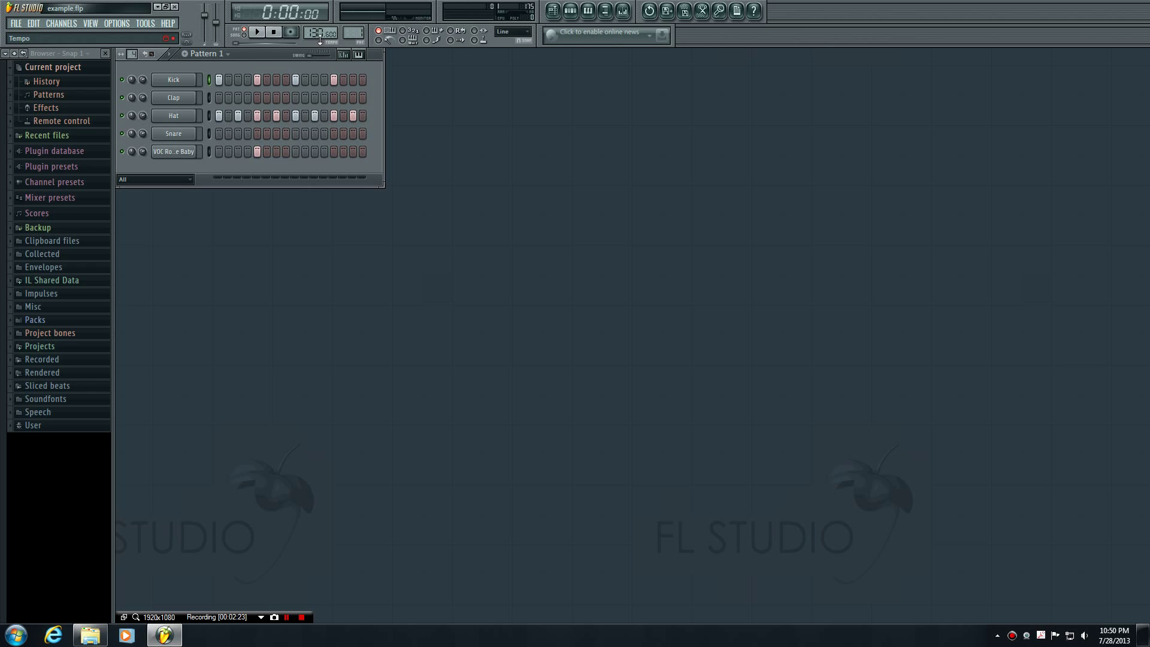
click(257, 33)
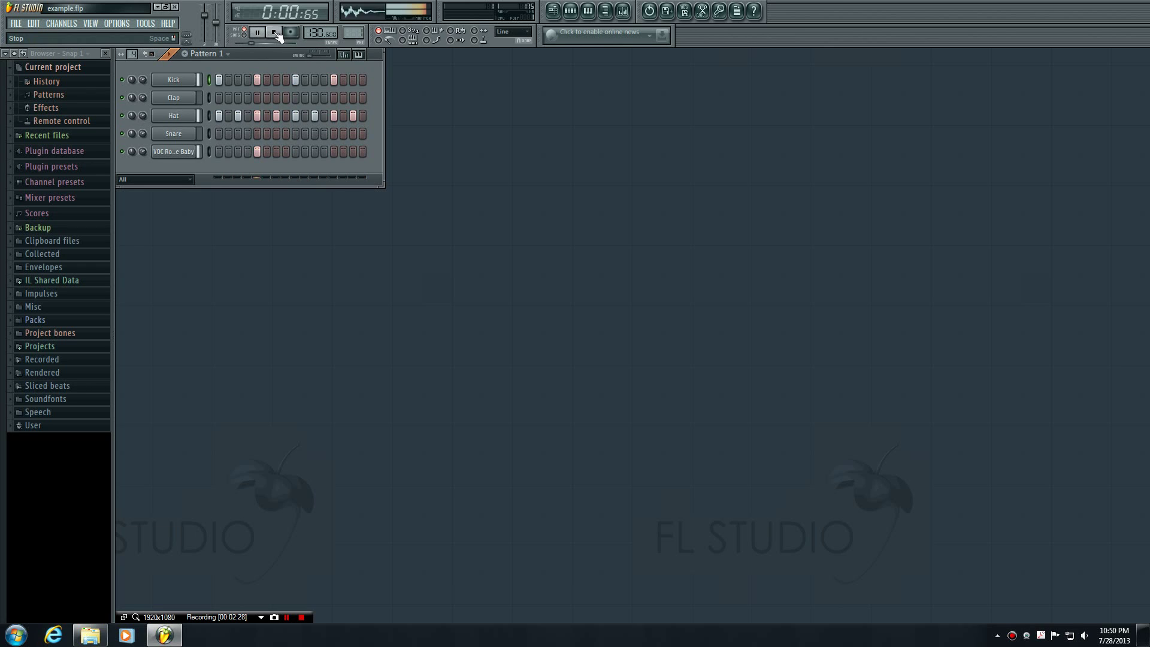
click(275, 33)
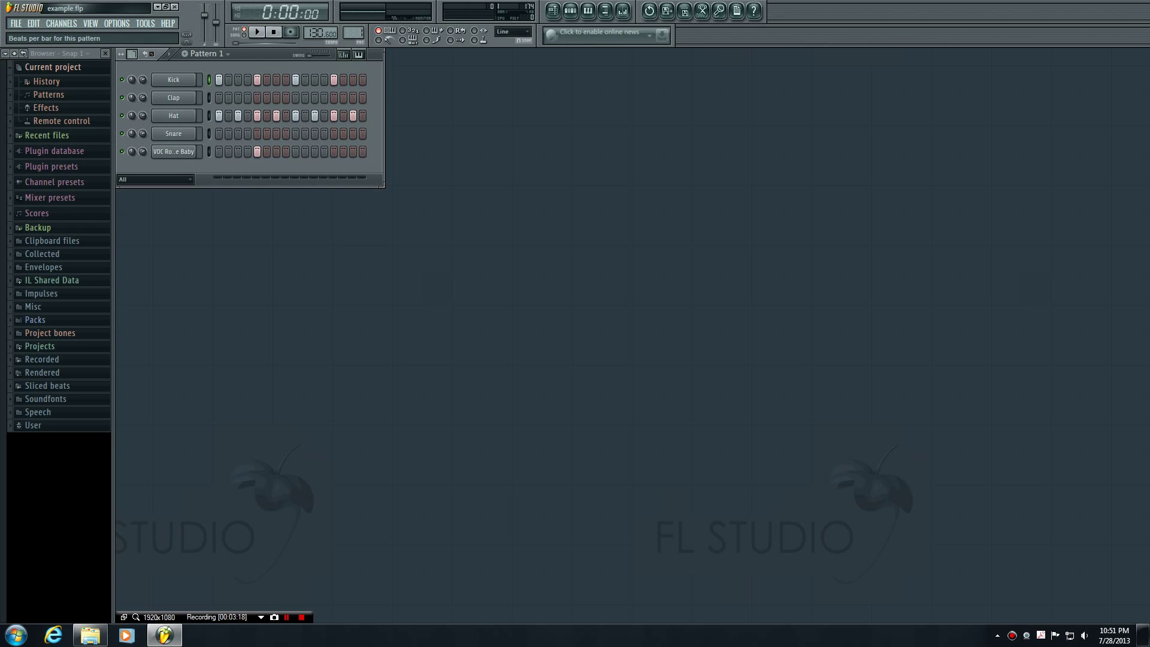
- Extend Pattern 1's beats per bar to give 32 steps, and reduce it to 16 steps again
scroll(186, 35, up, 4)
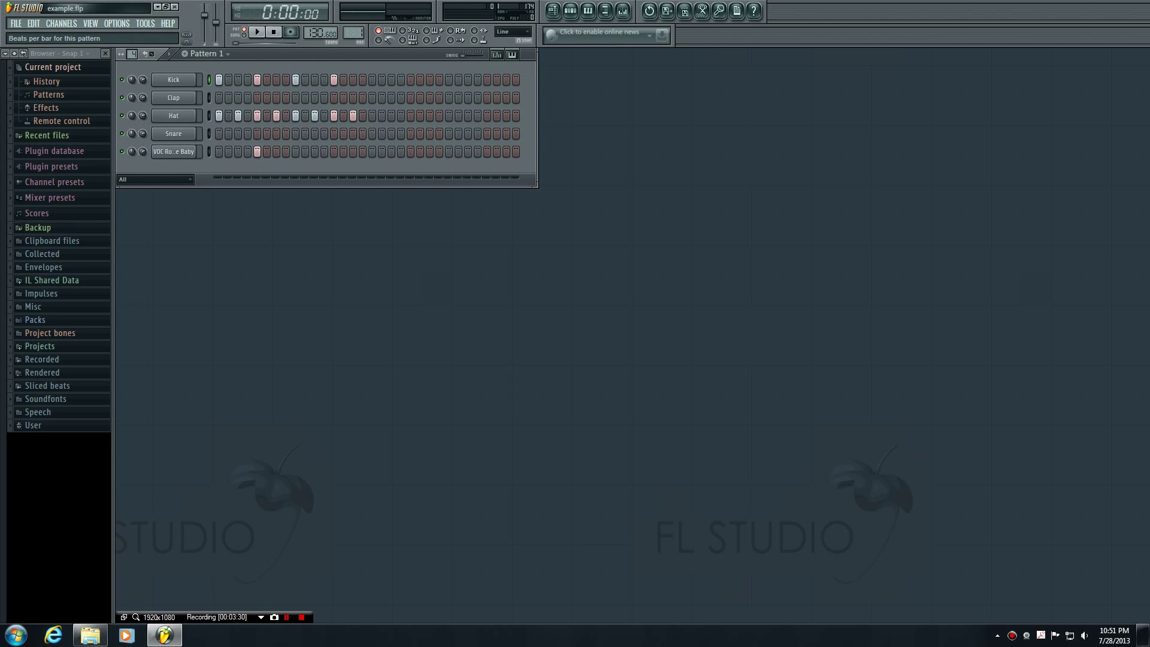
scroll(452, 117, down, 1)
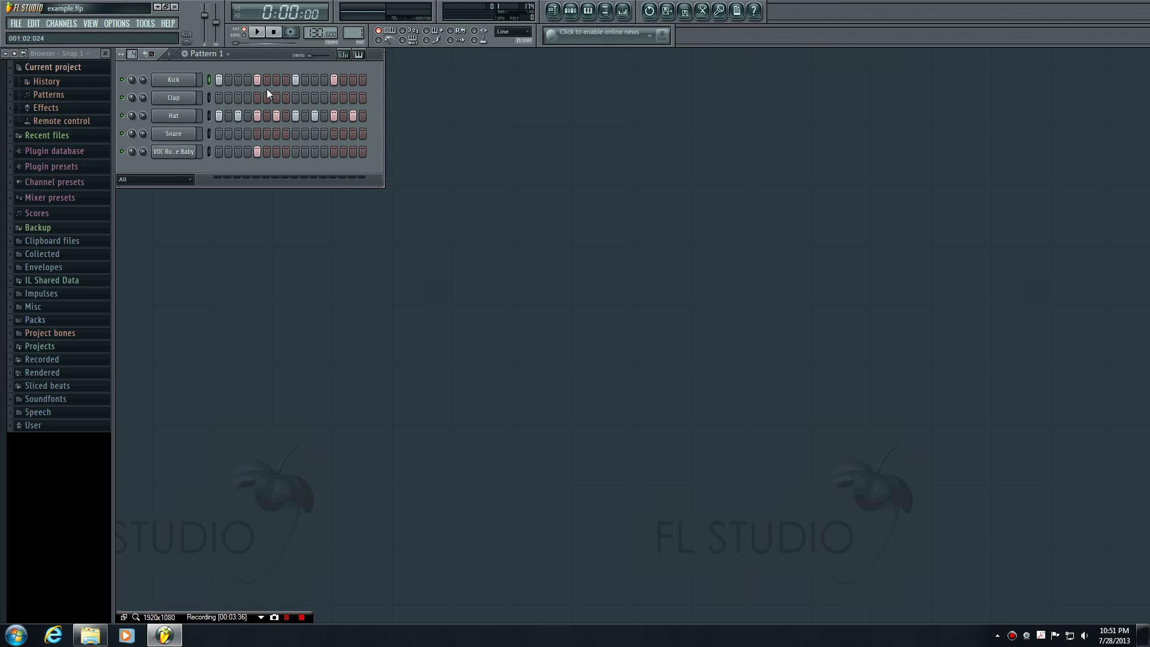
- Toggle playback between song mode and pattern mode, and play Pattern 1 briefly in pattern mode
click(244, 34)
click(245, 32)
click(258, 32)
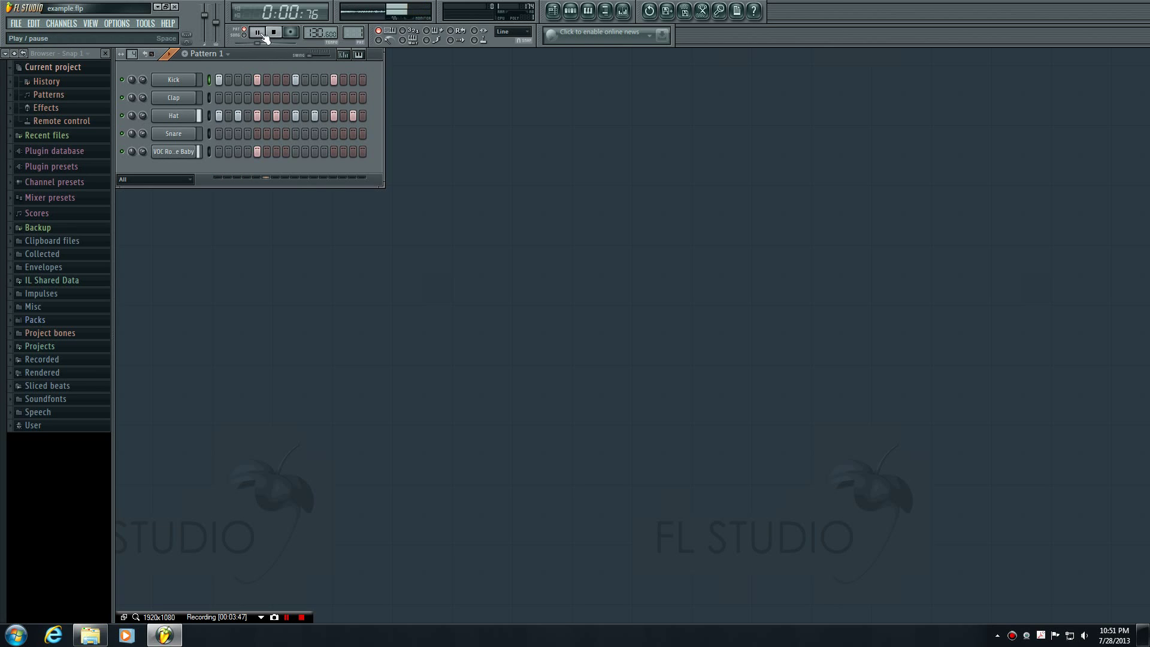
click(272, 33)
- Switch to song mode, and audition Pattern 1 with the step sequencer's own playback control
click(245, 35)
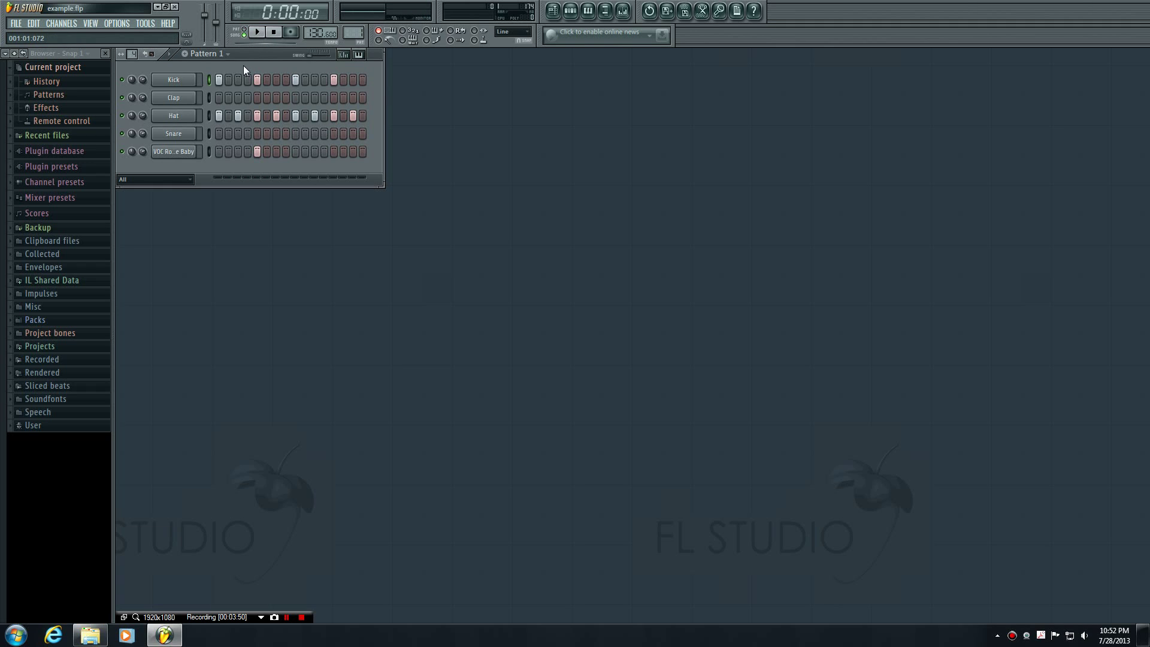
click(172, 56)
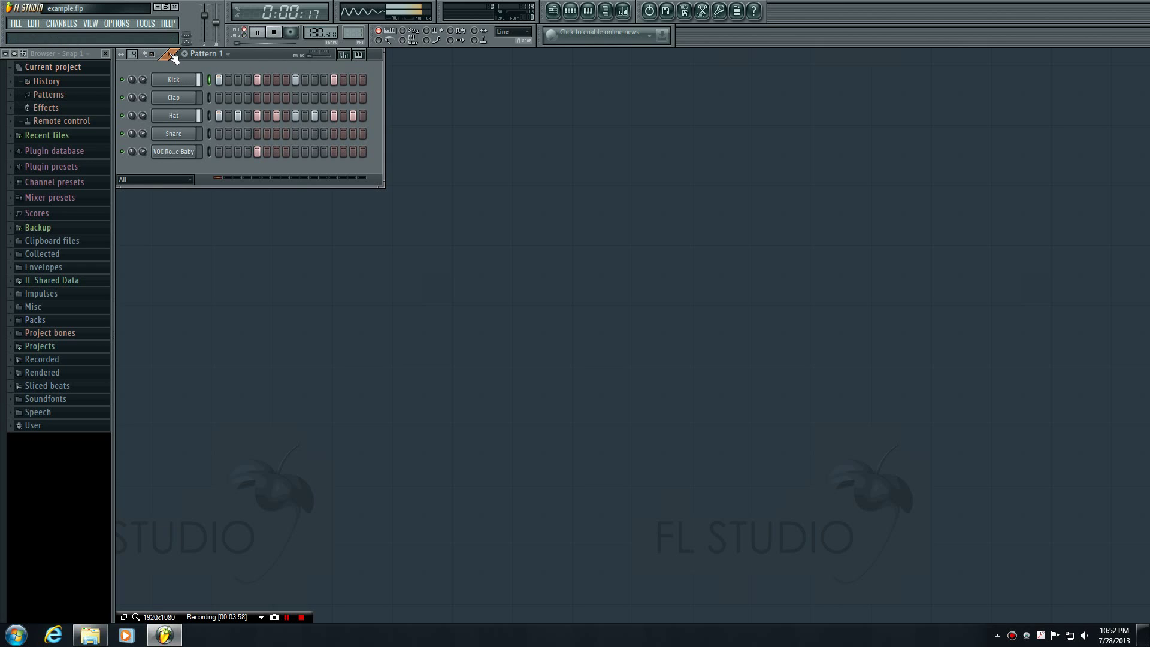
click(173, 57)
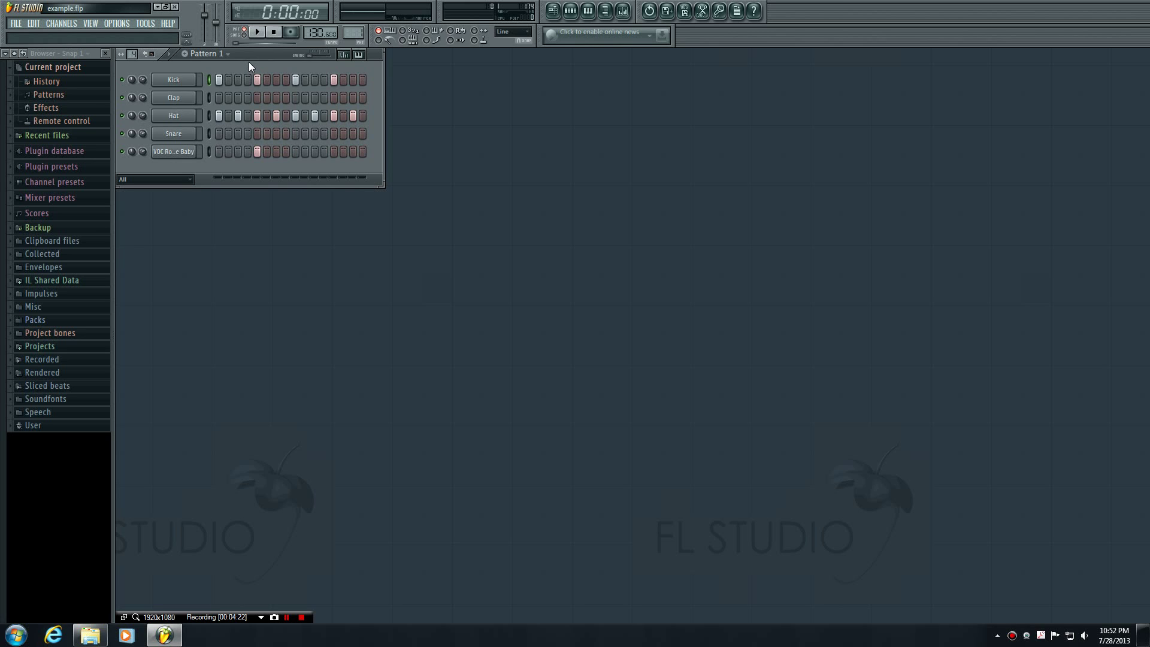
- Place four consecutive Pattern 1 clips on Track 1 of the playlist, filling bars 1 to 4, and close the playlist
click(553, 10)
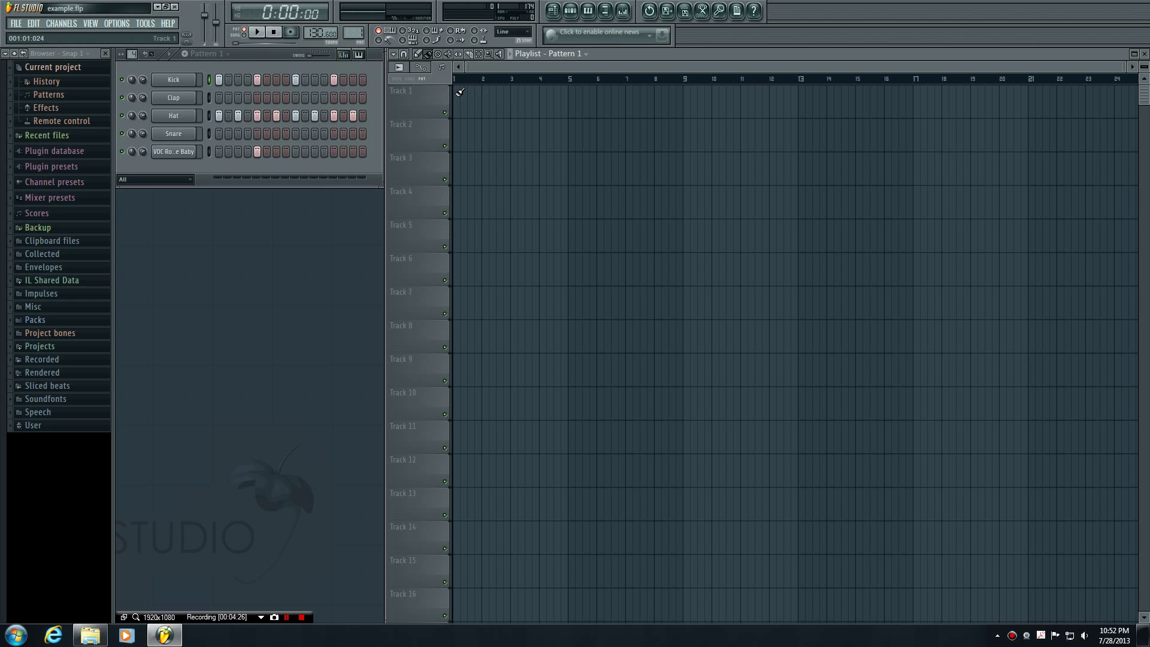
drag(460, 91, 563, 96)
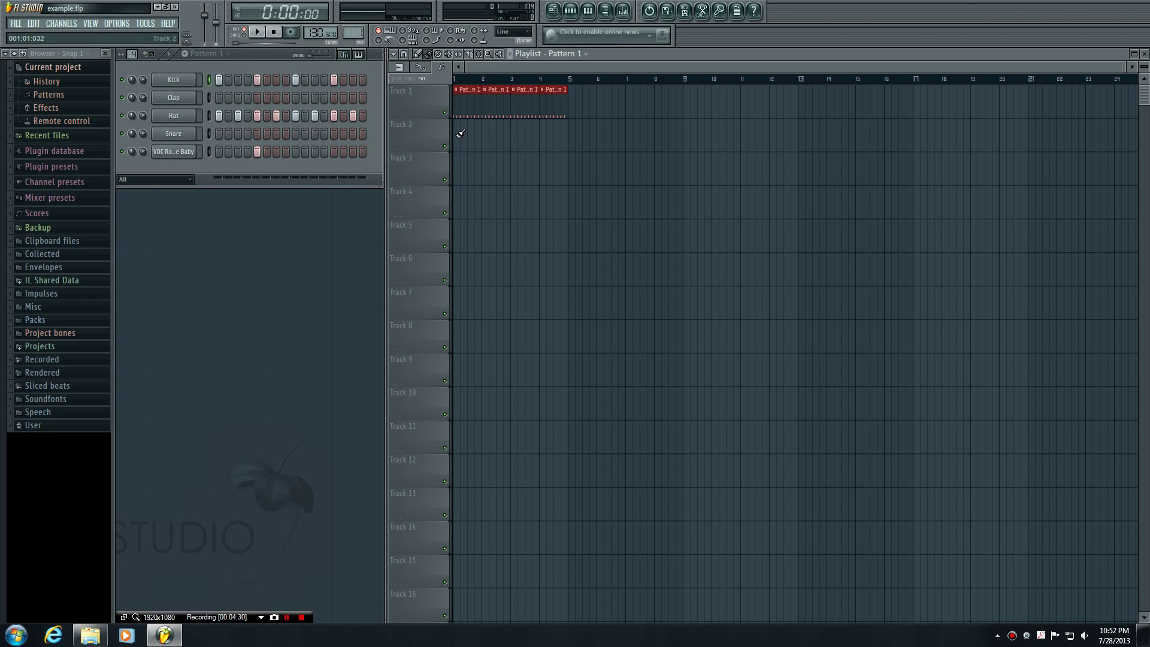
drag(460, 131, 600, 133)
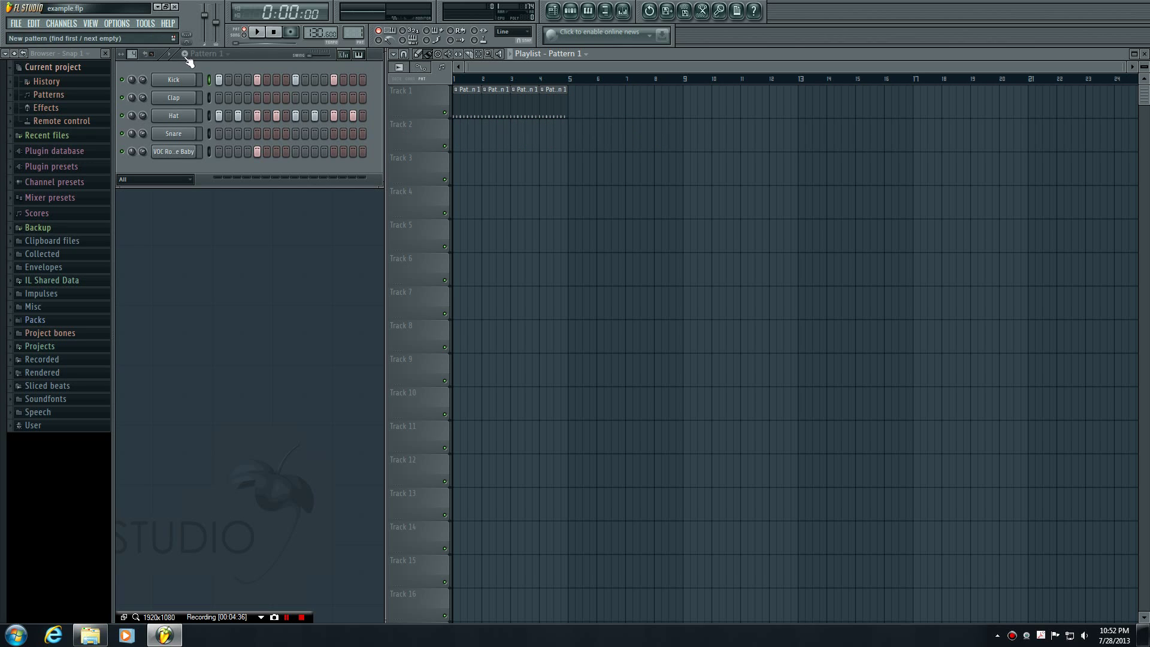
click(552, 10)
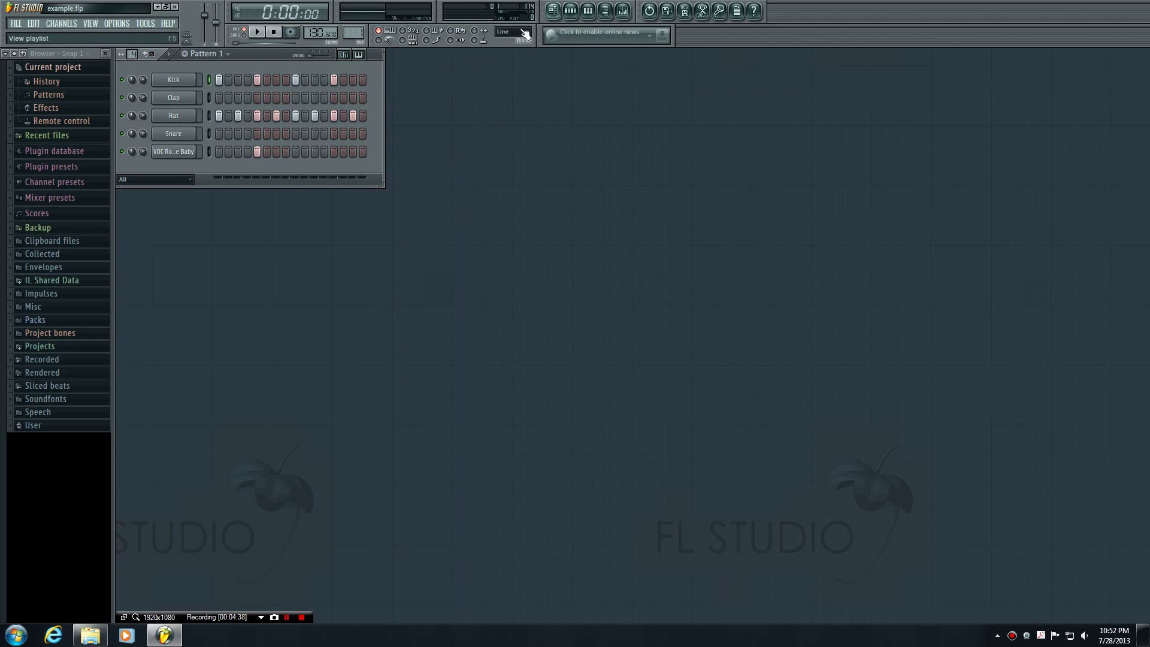
- Create a new empty pattern named "Tuna Blaster" and select it in the pattern list
click(185, 55)
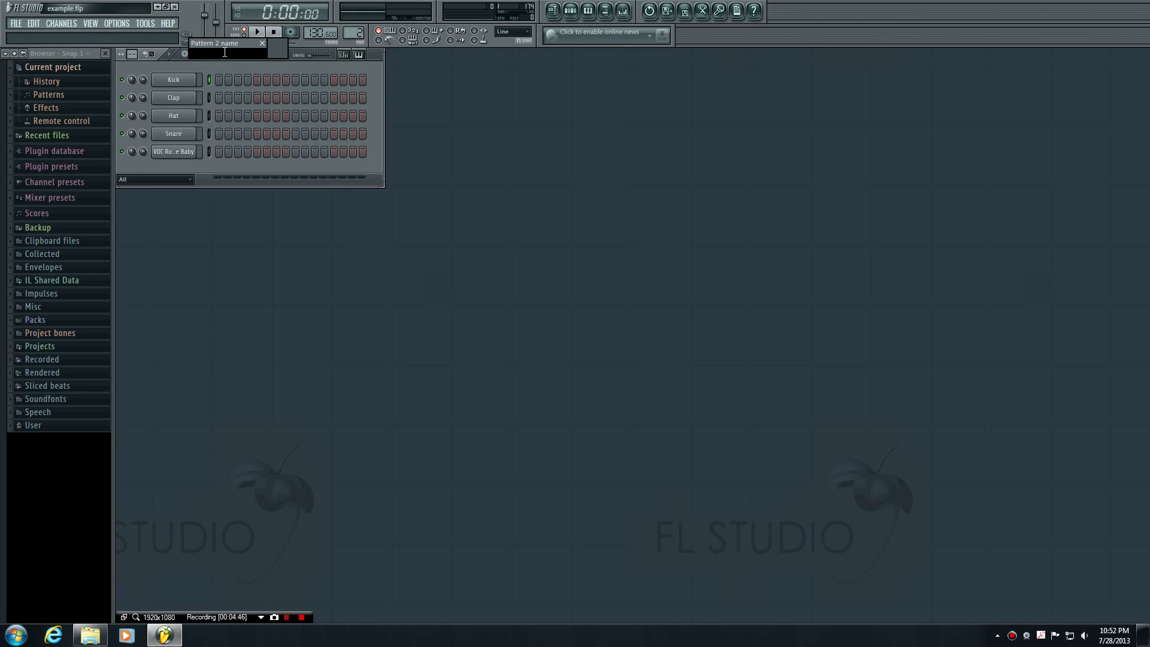
key(Return)
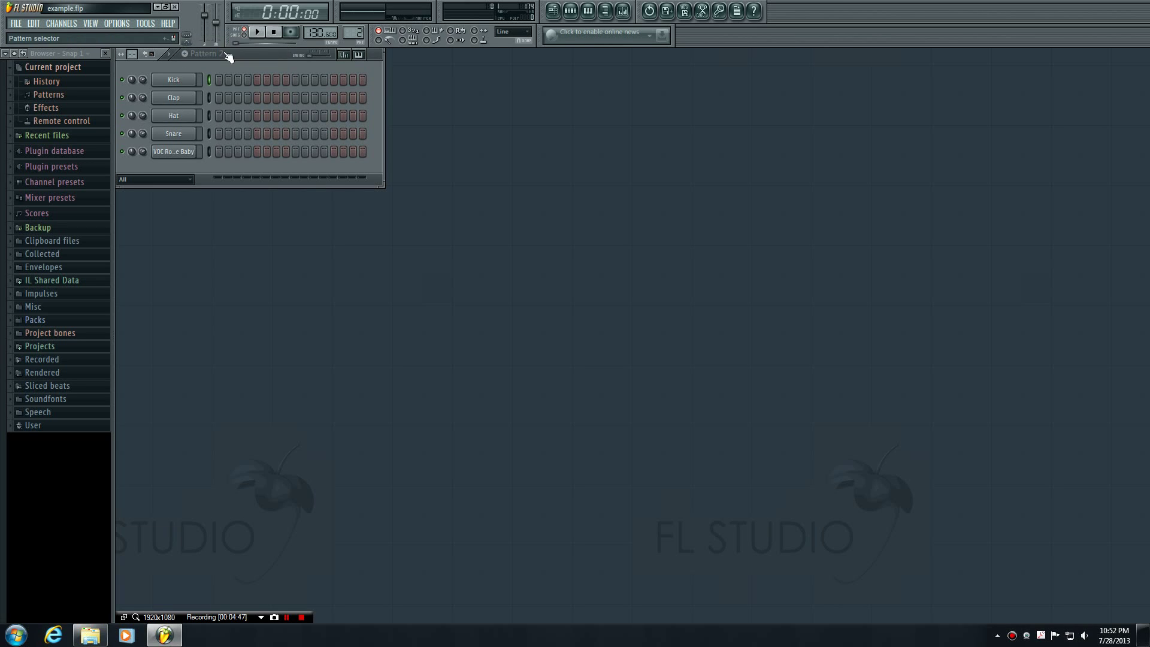
click(189, 57)
text(T)
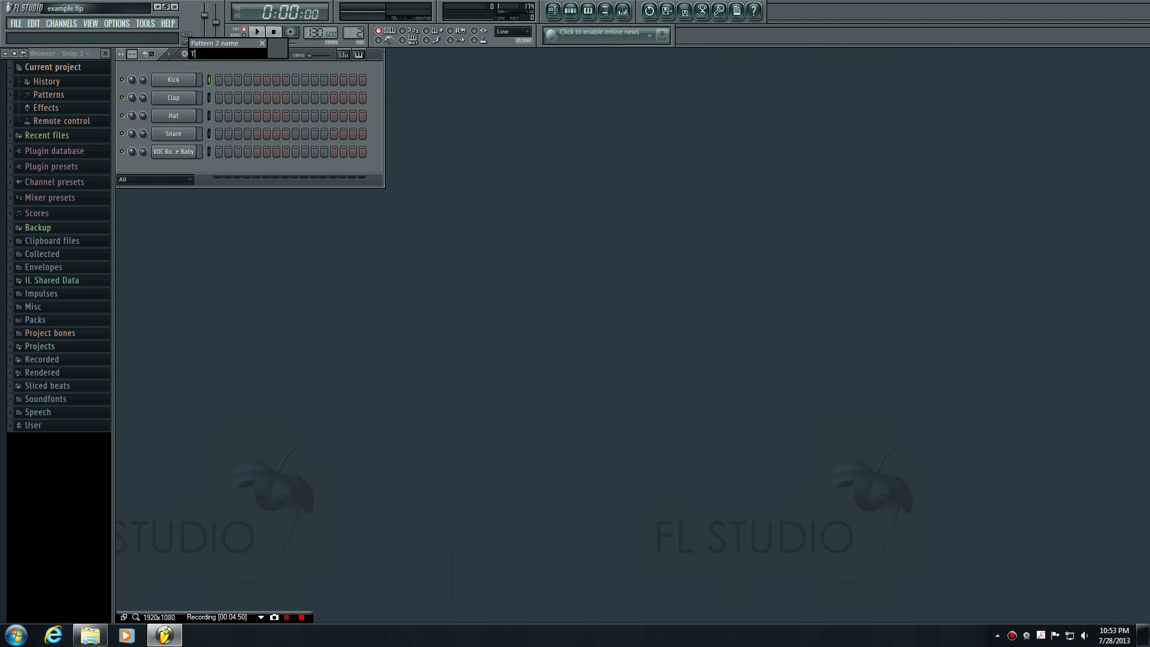
text(una Blaster)
key(Return)
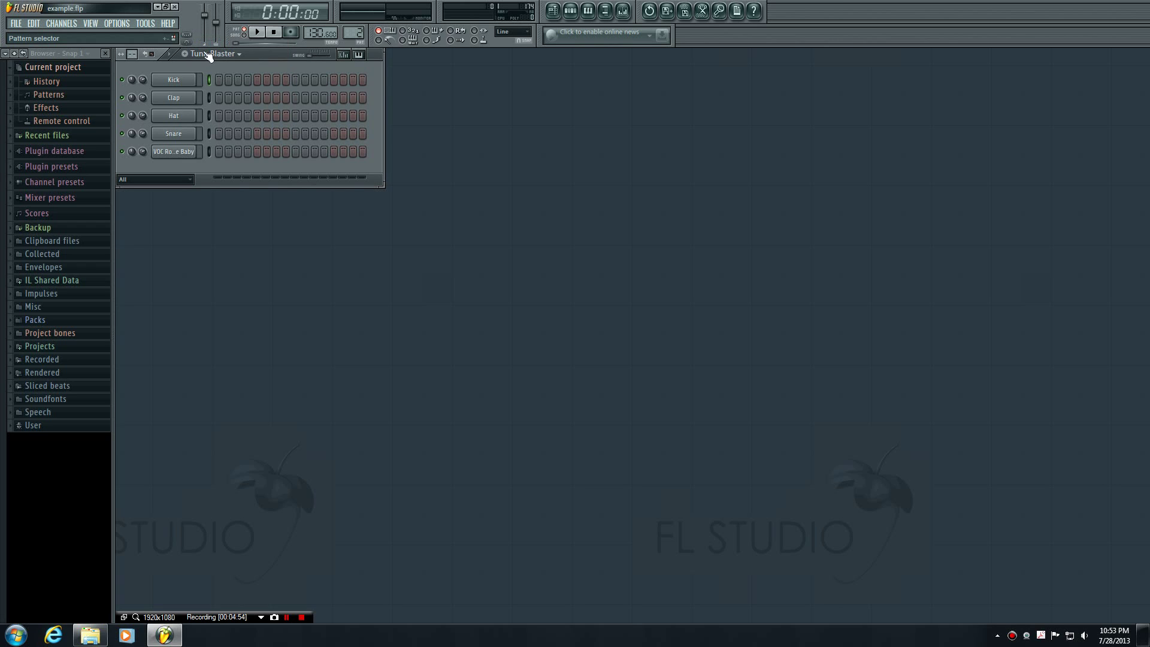
click(218, 53)
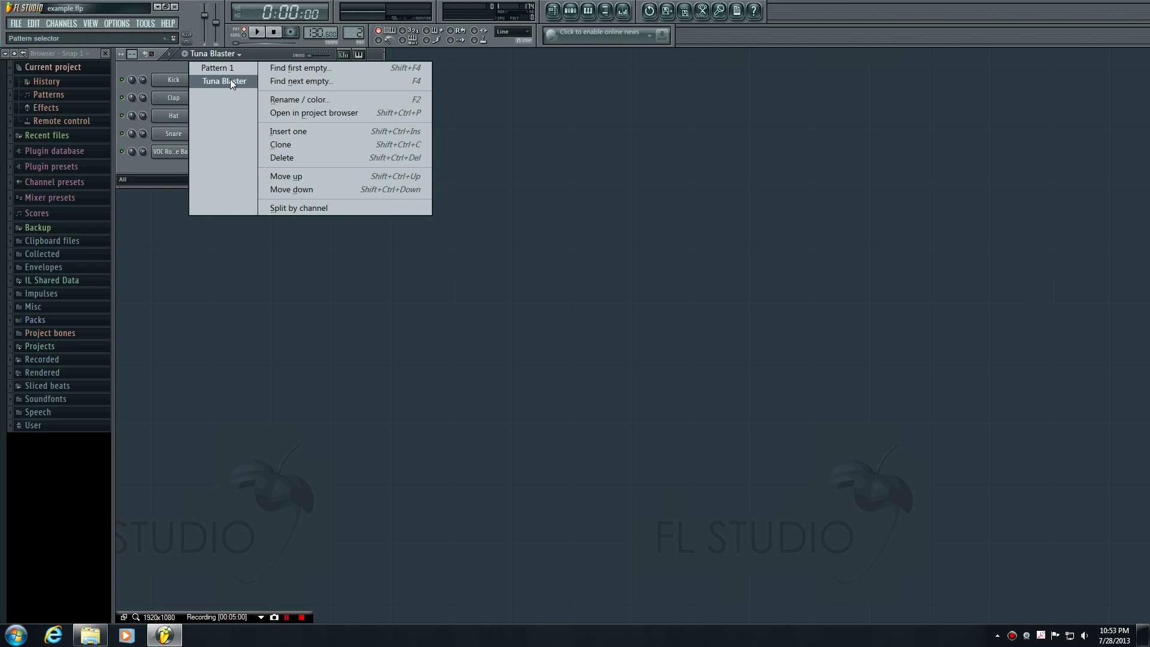
click(229, 81)
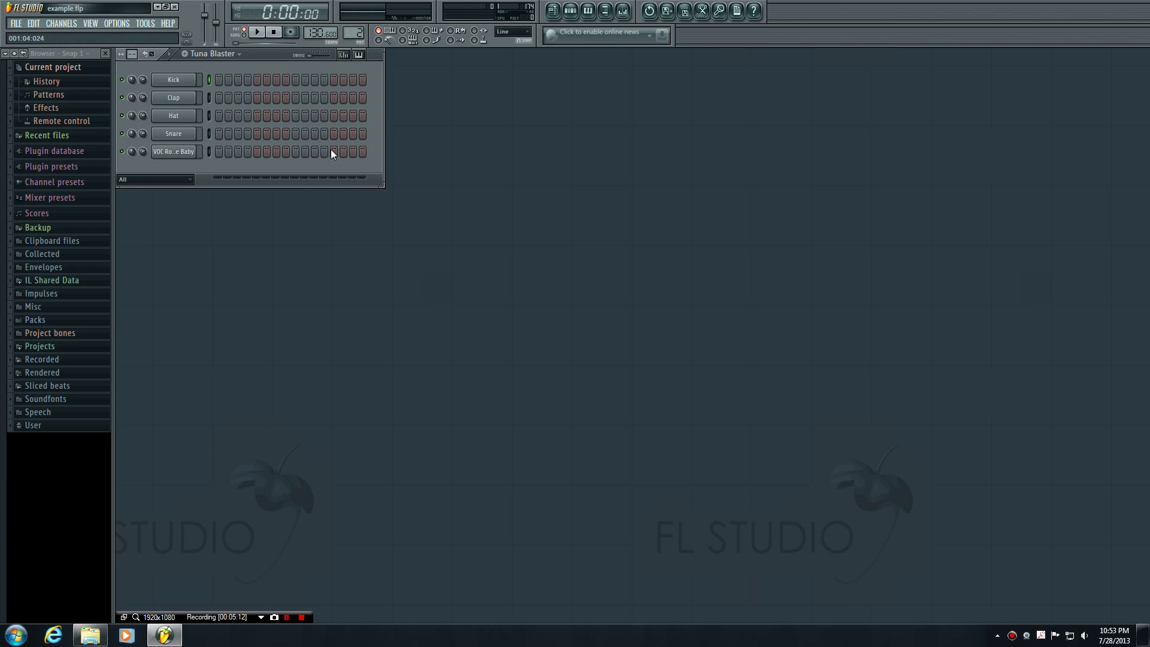
- Delete the Tuna Blaster pattern from the project
click(214, 55)
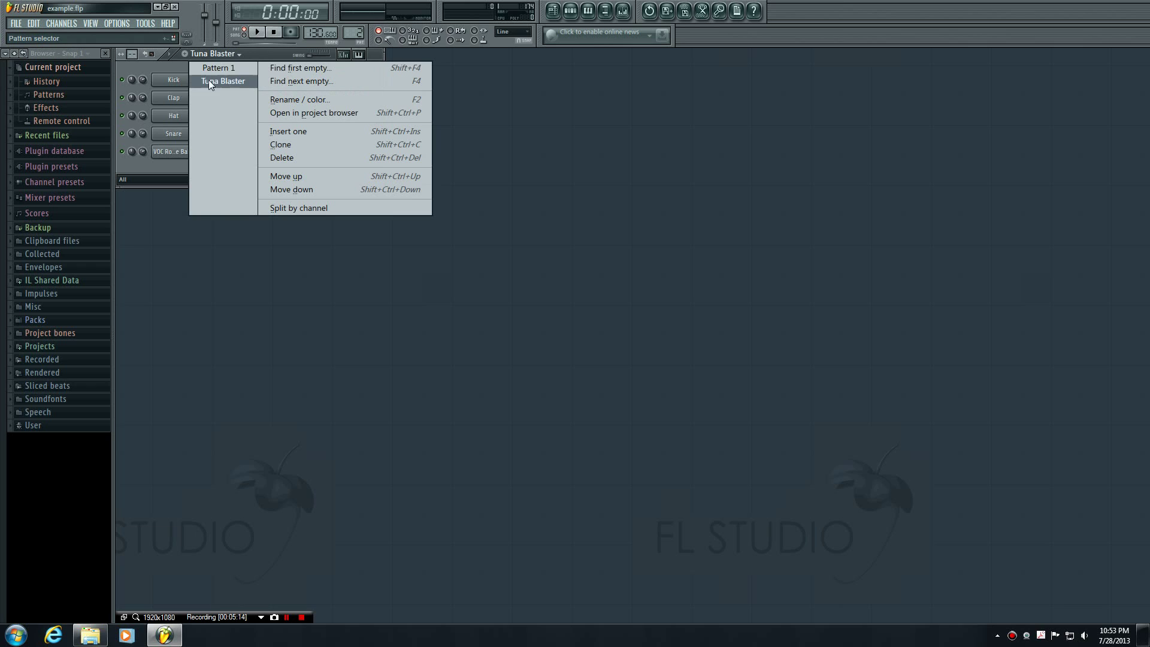
click(216, 57)
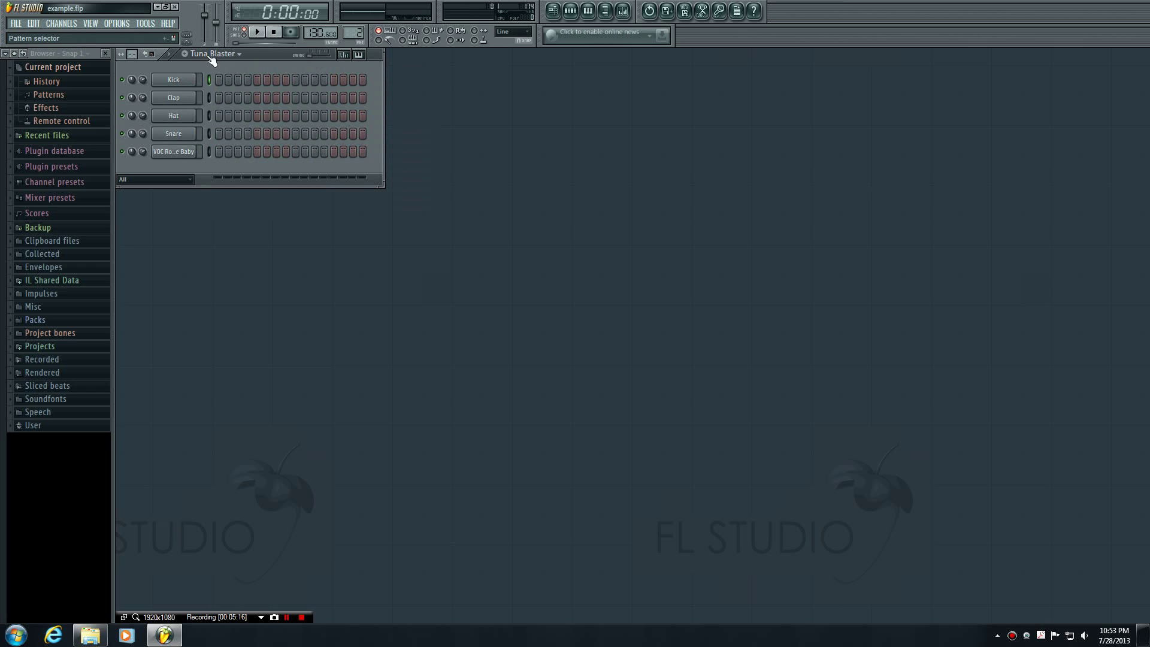
click(215, 58)
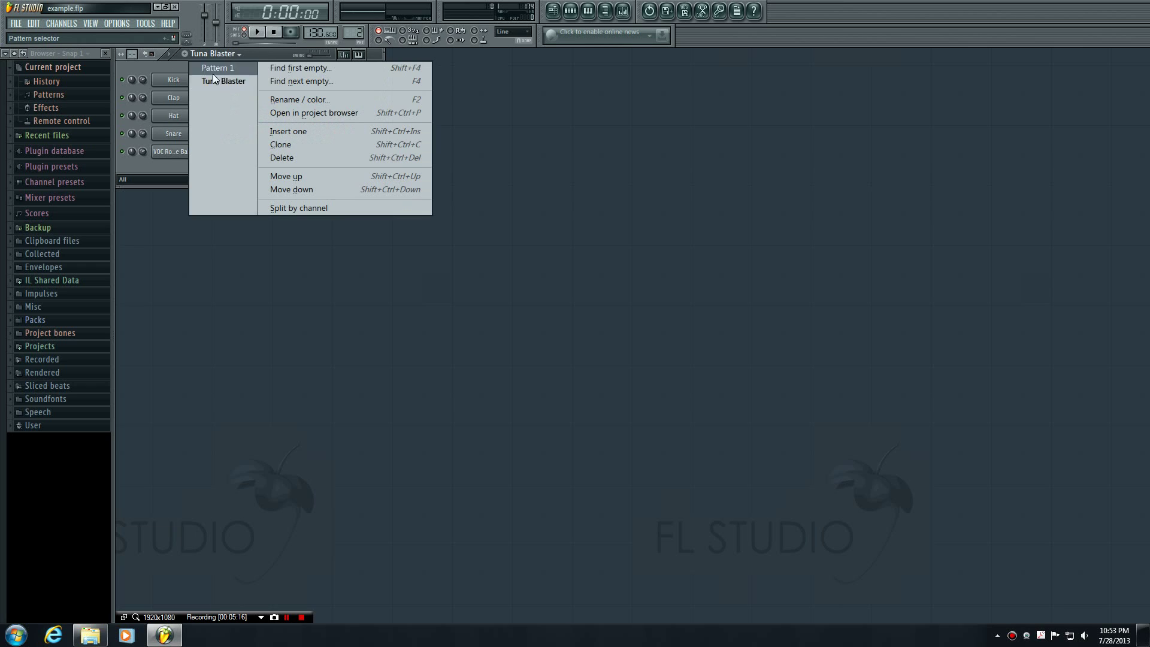
click(295, 155)
click(634, 347)
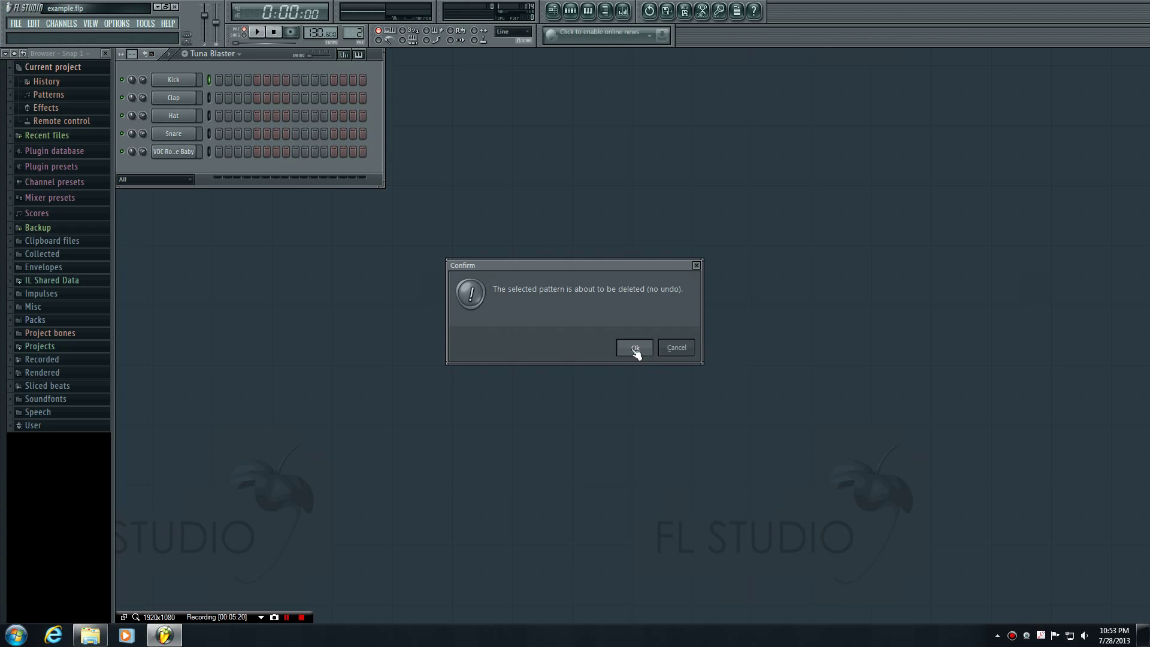
- Make Pattern 1 the active pattern in the step sequencer
click(207, 54)
click(218, 67)
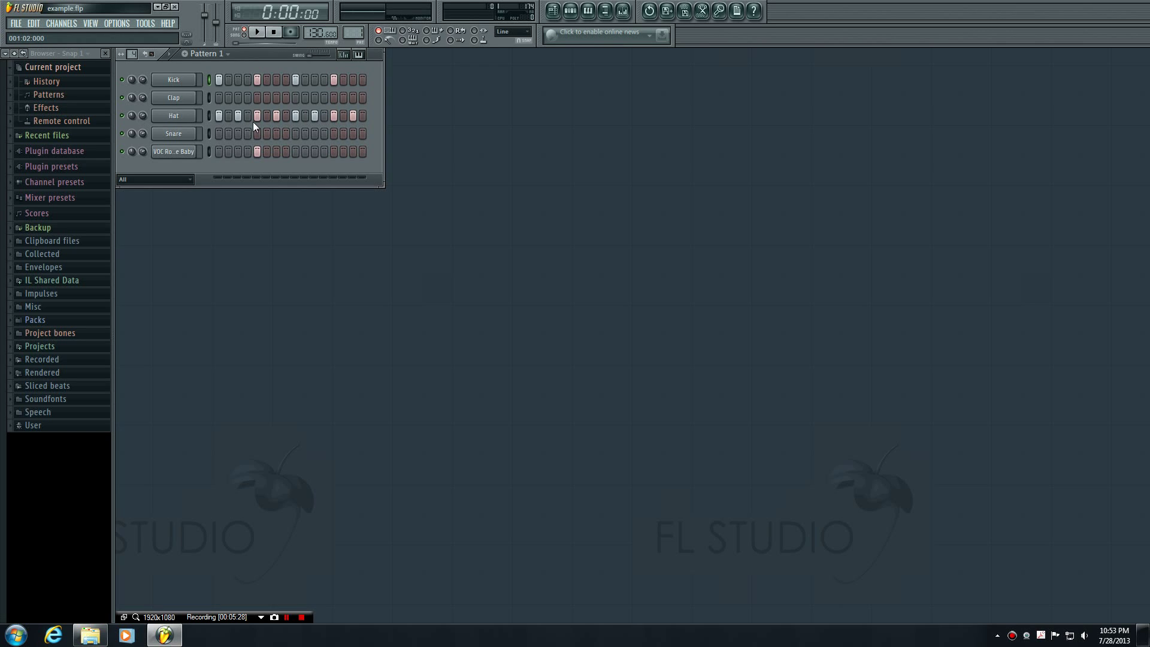
click(229, 53)
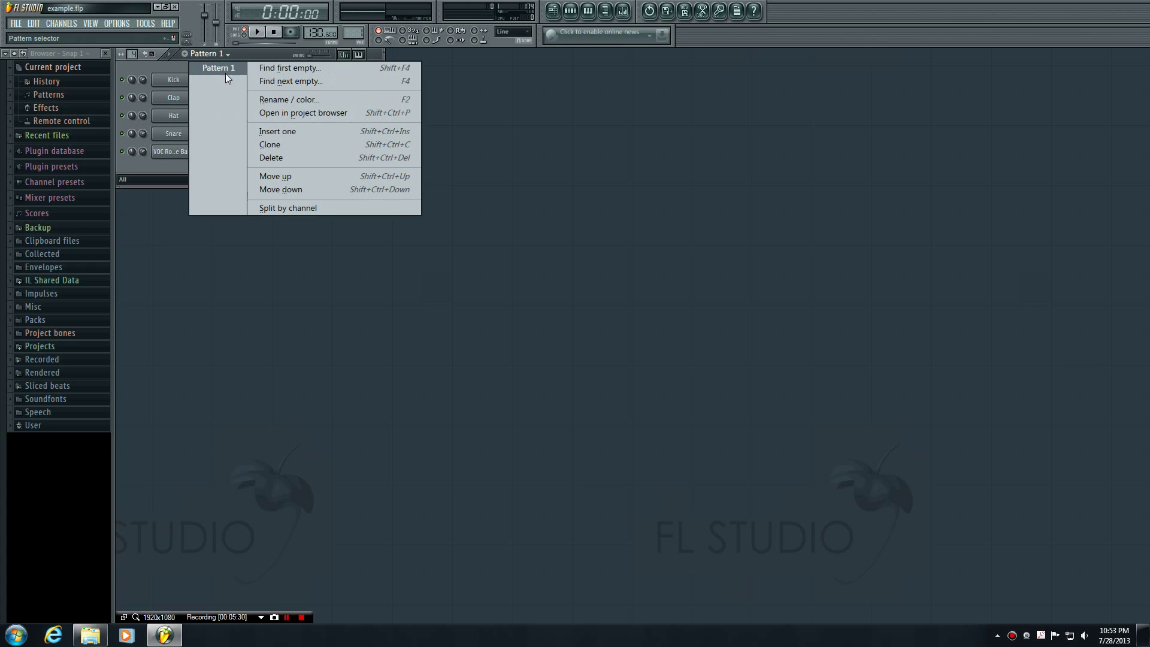
click(170, 70)
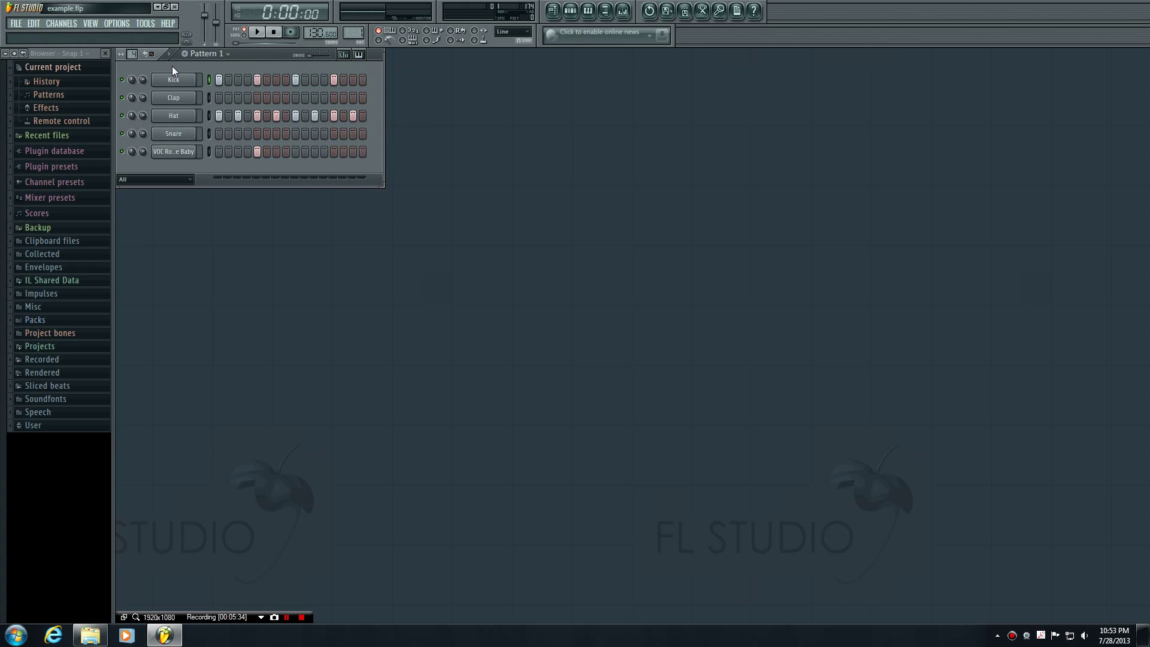
- View the Kick channel's step velocities in the graph editor and close it
click(345, 57)
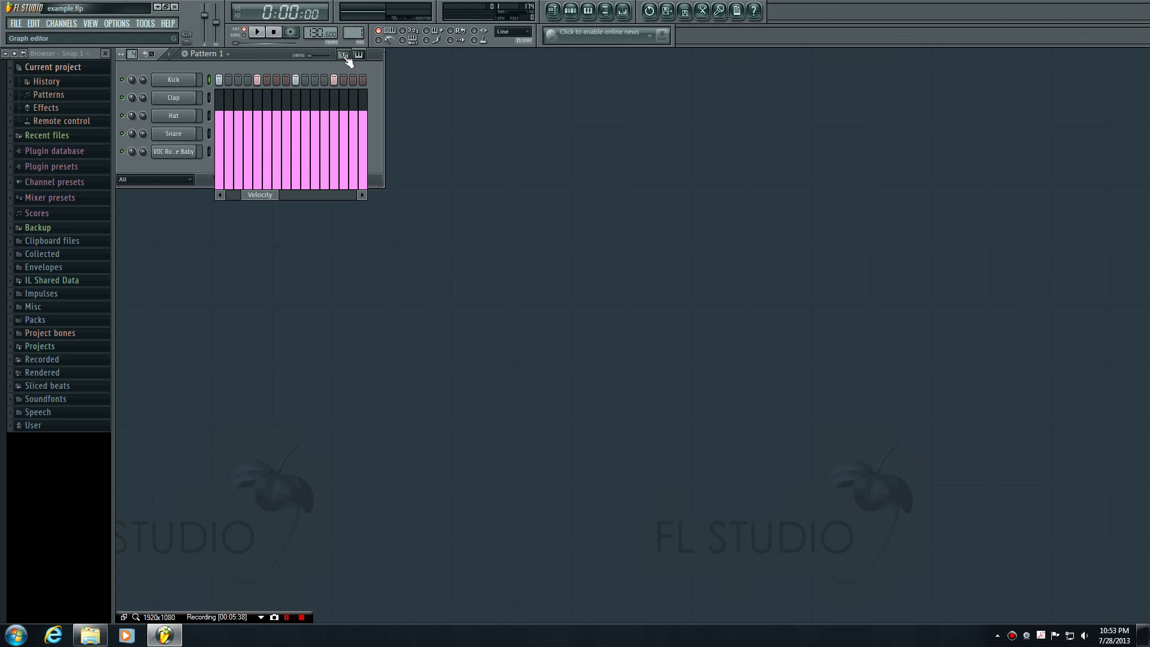
mouse_move(268, 195)
mouse_down()
mouse_move(328, 192)
mouse_move(249, 192)
mouse_move(266, 195)
mouse_up()
click(344, 56)
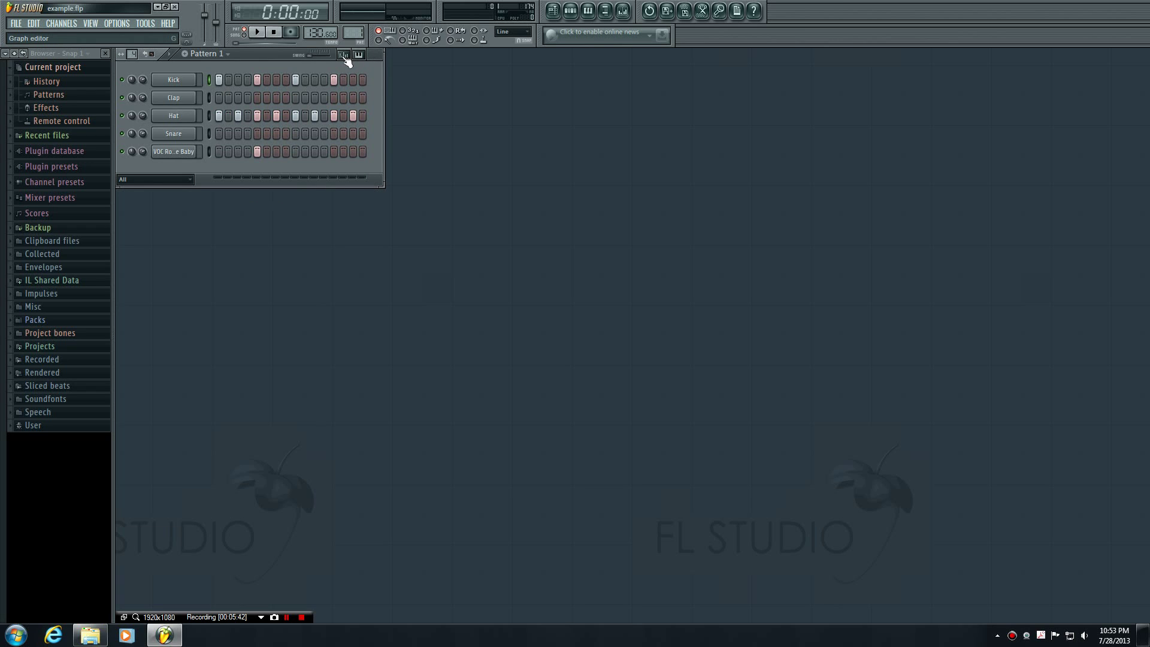